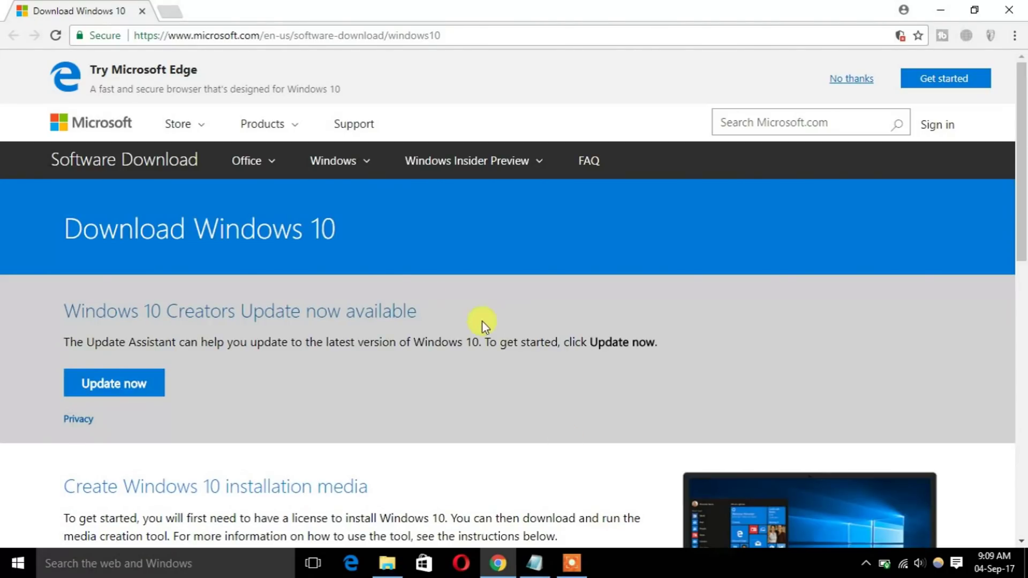
Select and then deselect the Download Windows 10 page's address in the address bar.
left_click(467, 40)
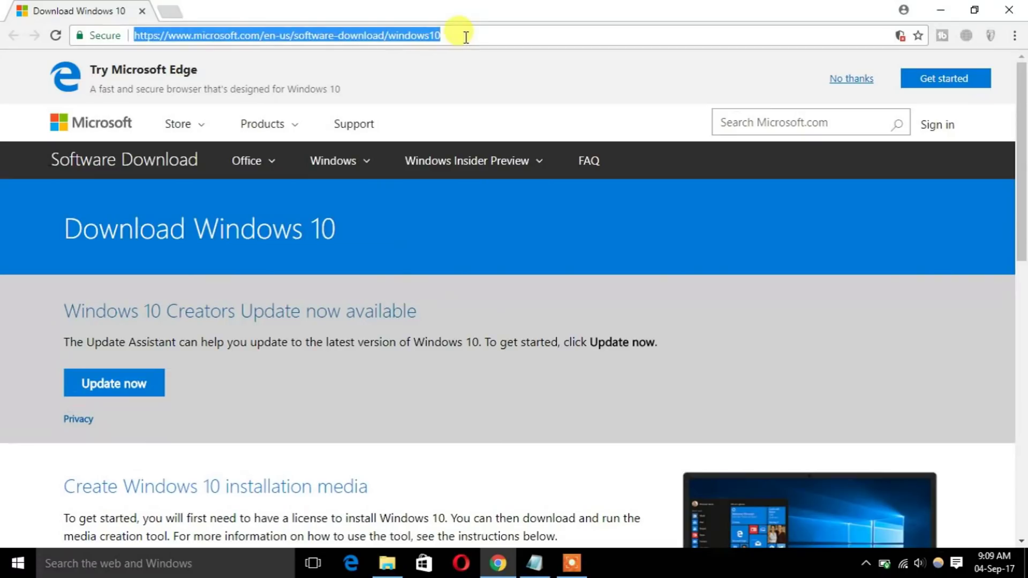
left_click(466, 36)
left_click_drag(465, 36, 124, 36)
left_click(451, 41)
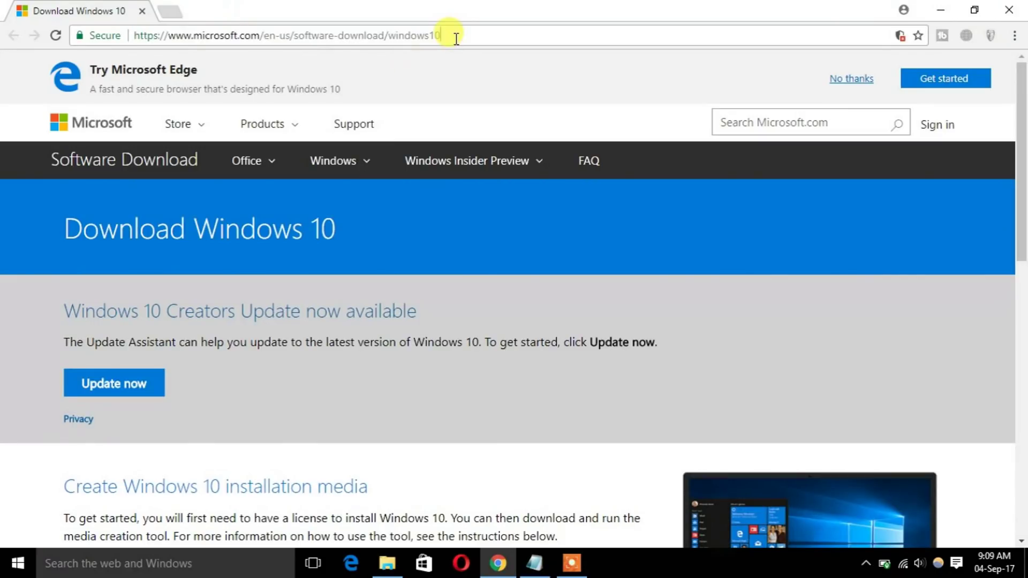
In a new tab, search the Chrome Web Store for 'user agent switcher'.
left_click(169, 15)
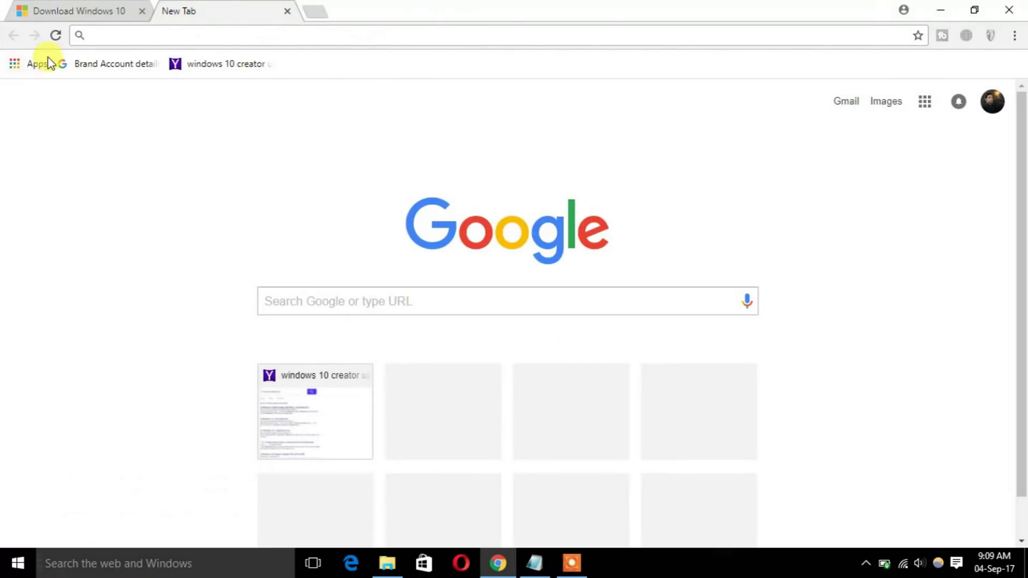
left_click(36, 66)
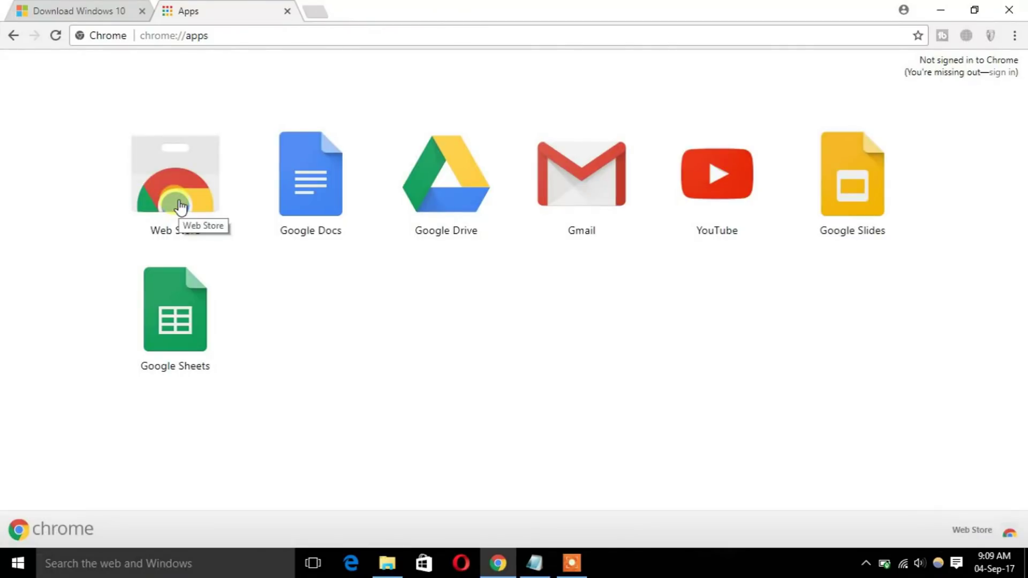
left_click(179, 199)
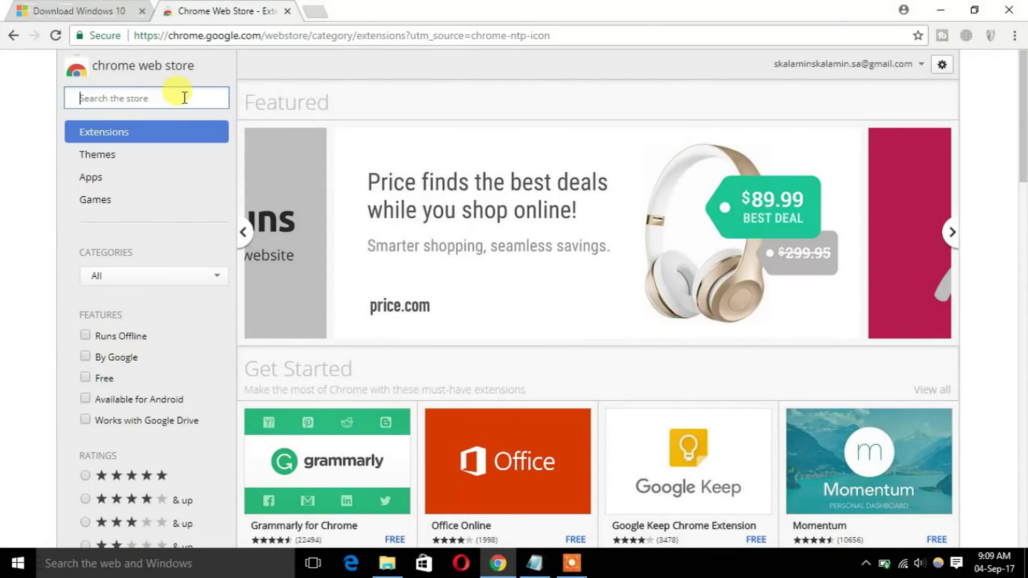
type("user ag")
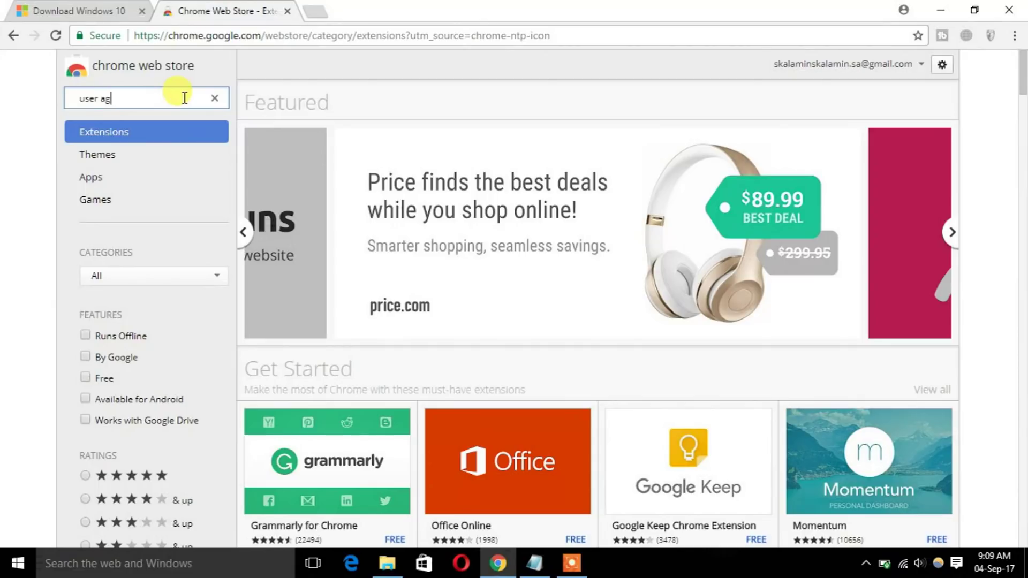
type("ent sw")
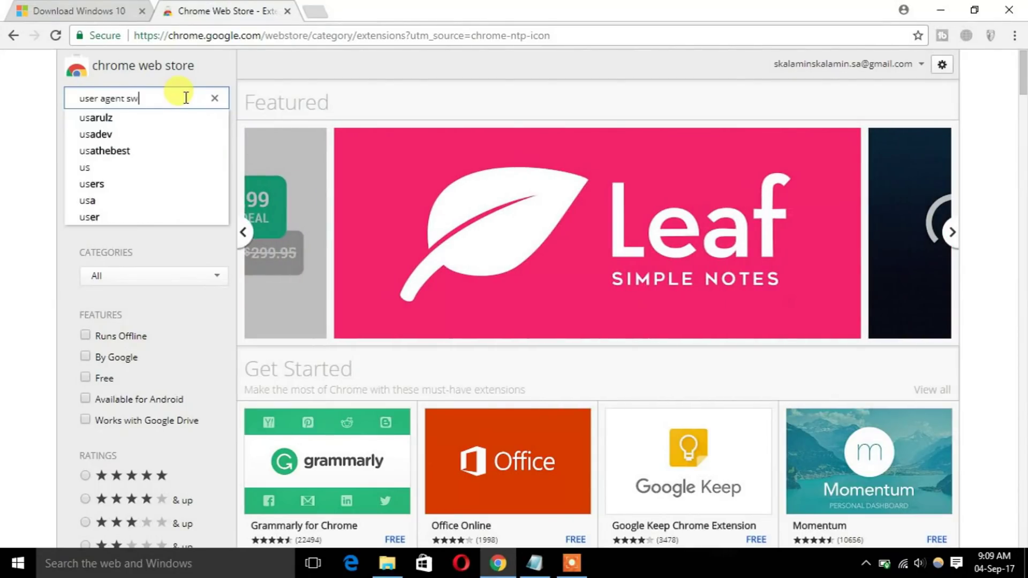
type("itc")
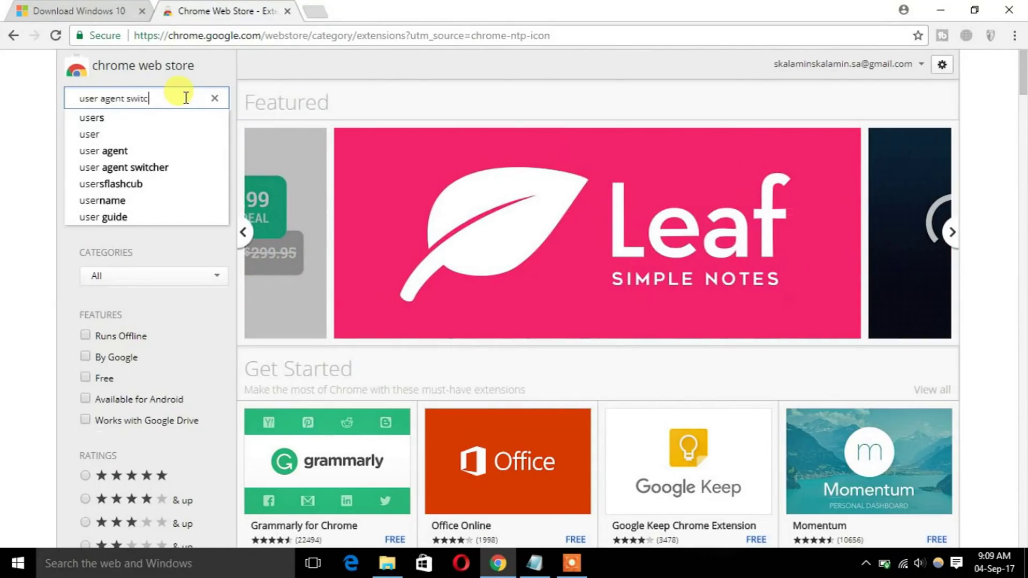
type("her")
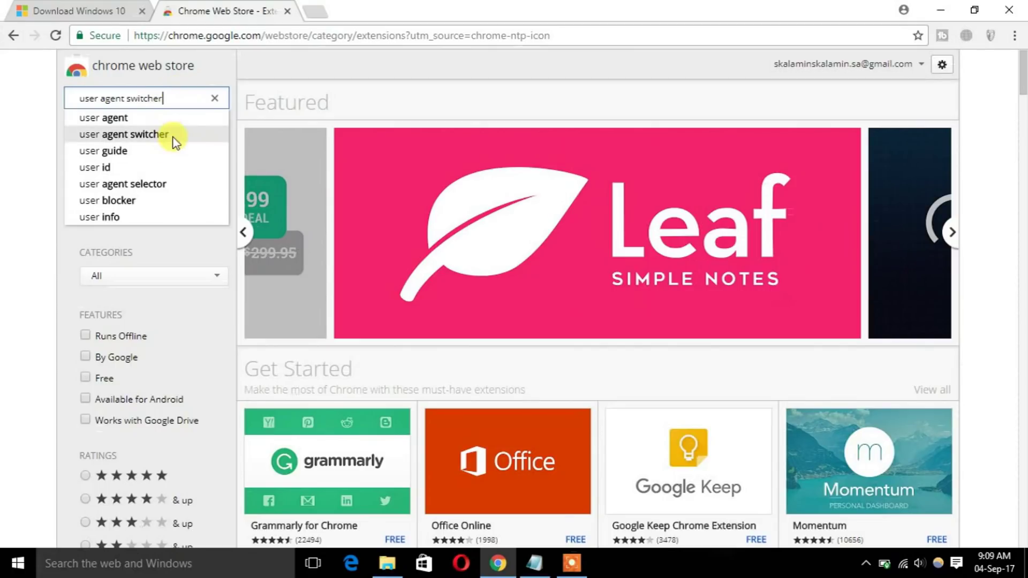
left_click(165, 138)
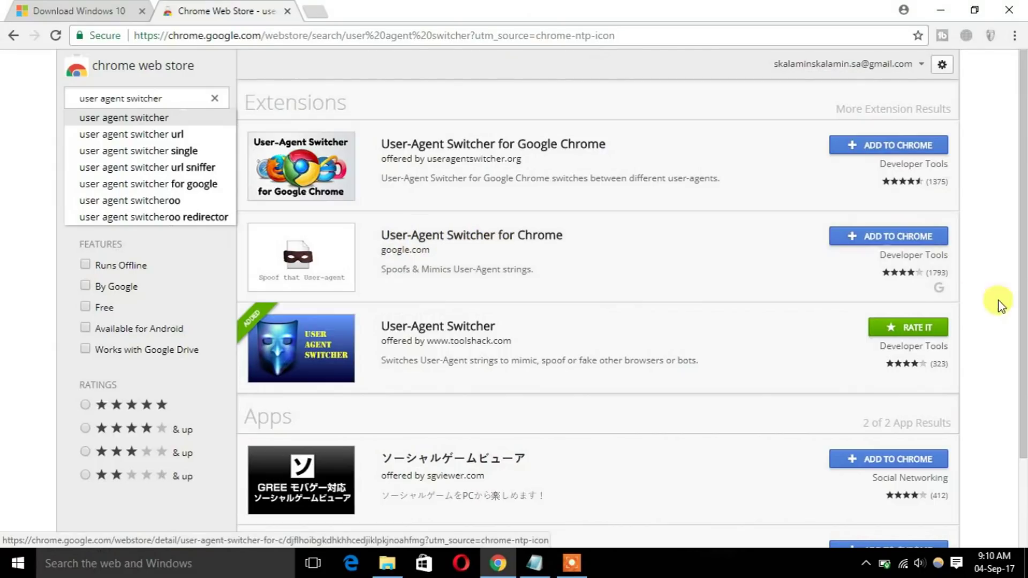
Install the User-Agent Switcher for Chrome extension and go back to the Download Windows 10 page.
left_click(861, 236)
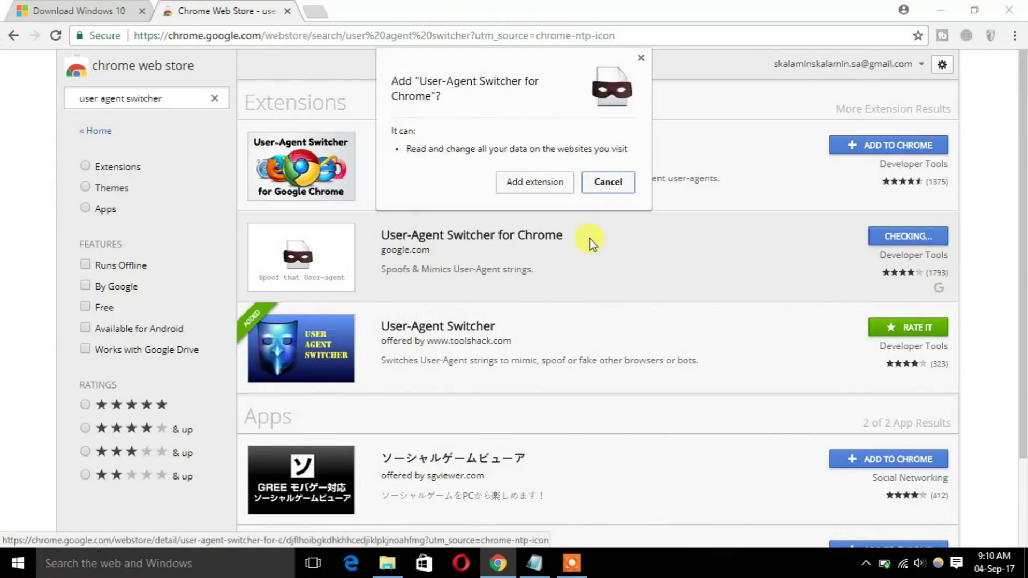
left_click(535, 184)
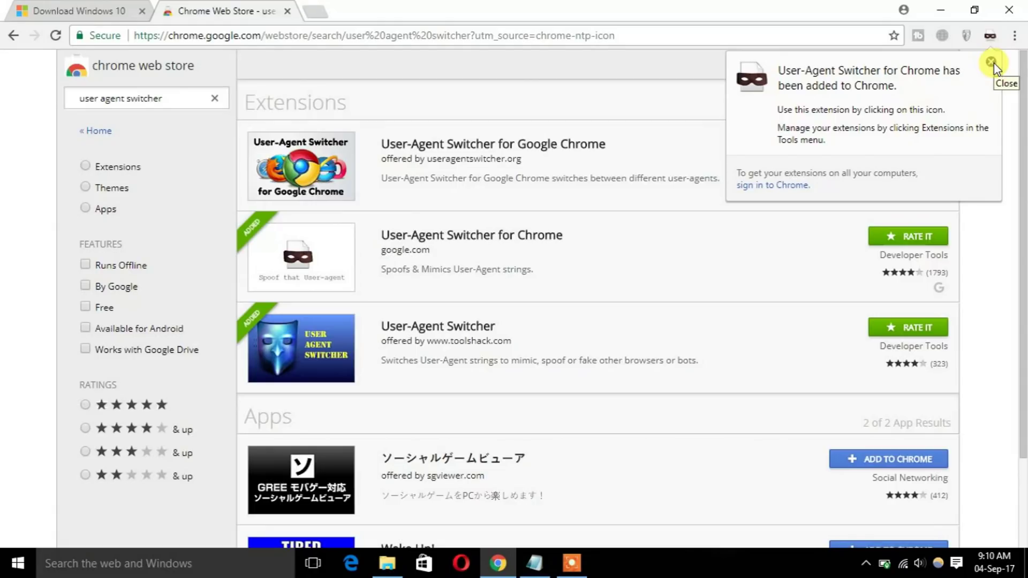
left_click(991, 62)
left_click(72, 11)
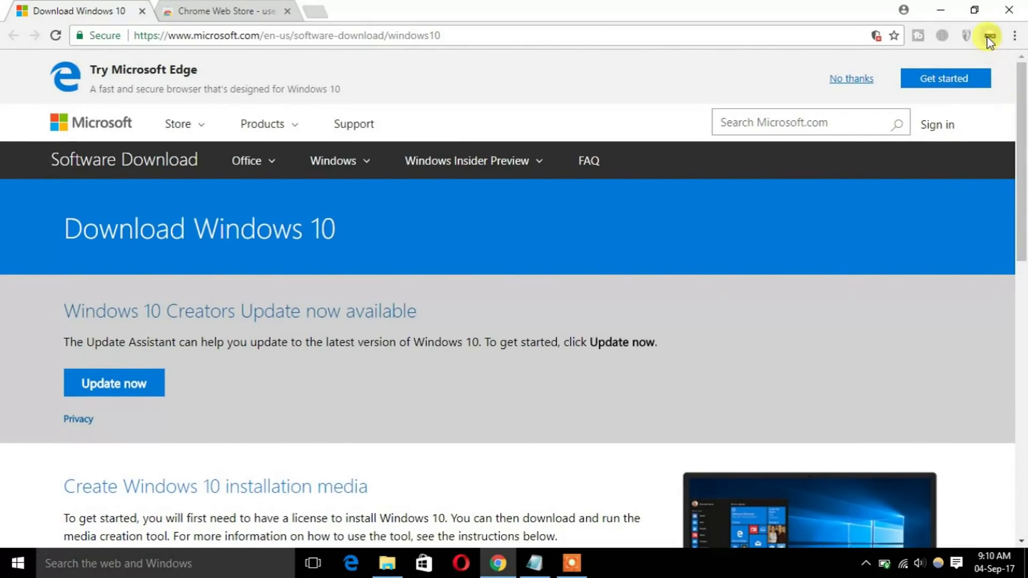
Switch the browser's user agent to Android KitKat and scroll down to Select edition.
left_click(988, 38)
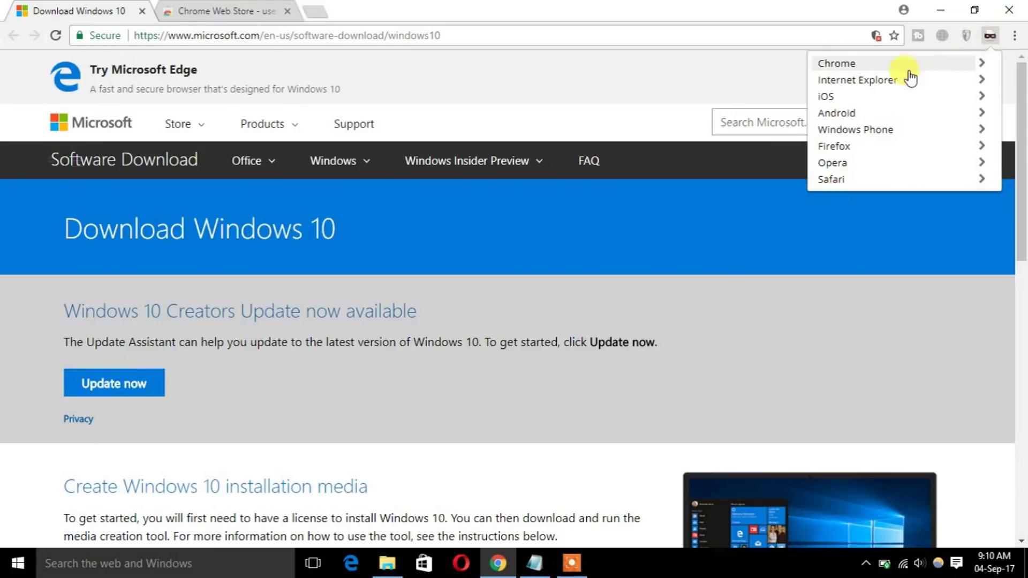
left_click(875, 114)
left_click(859, 68)
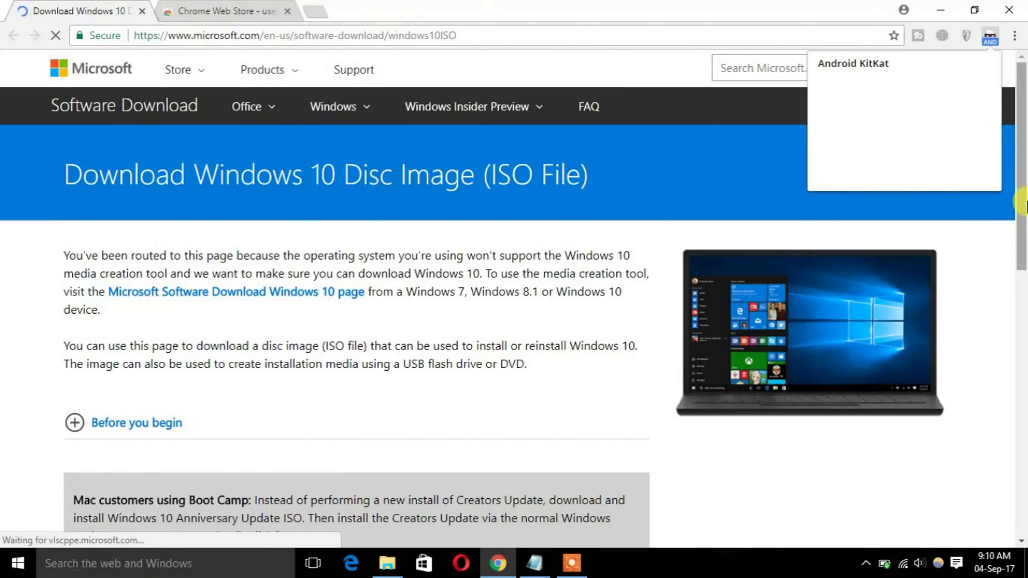
left_click_drag(1024, 204, 1024, 343)
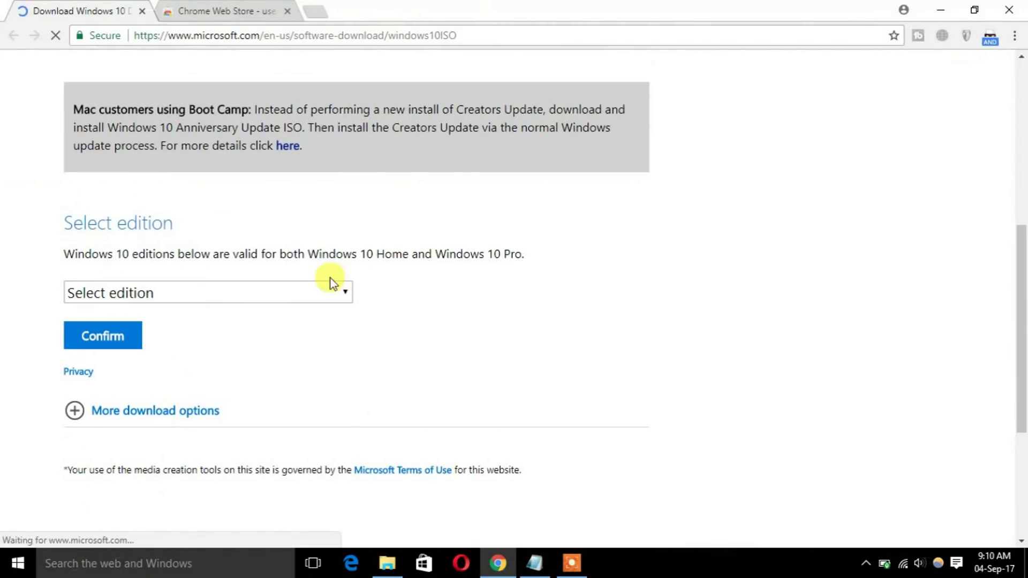
Confirm Windows 10 as the edition and English International as the product language.
left_click(326, 293)
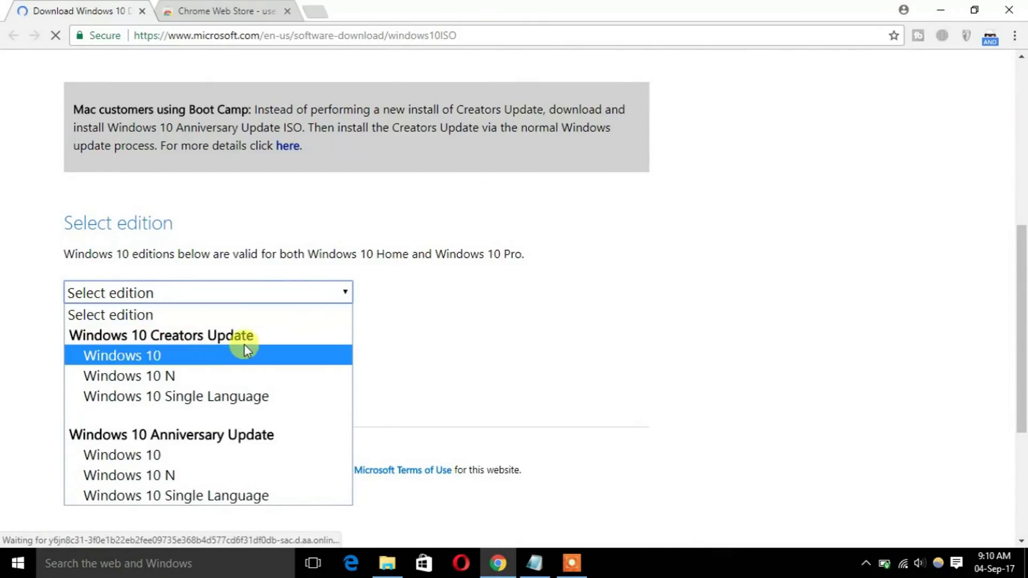
left_click(149, 356)
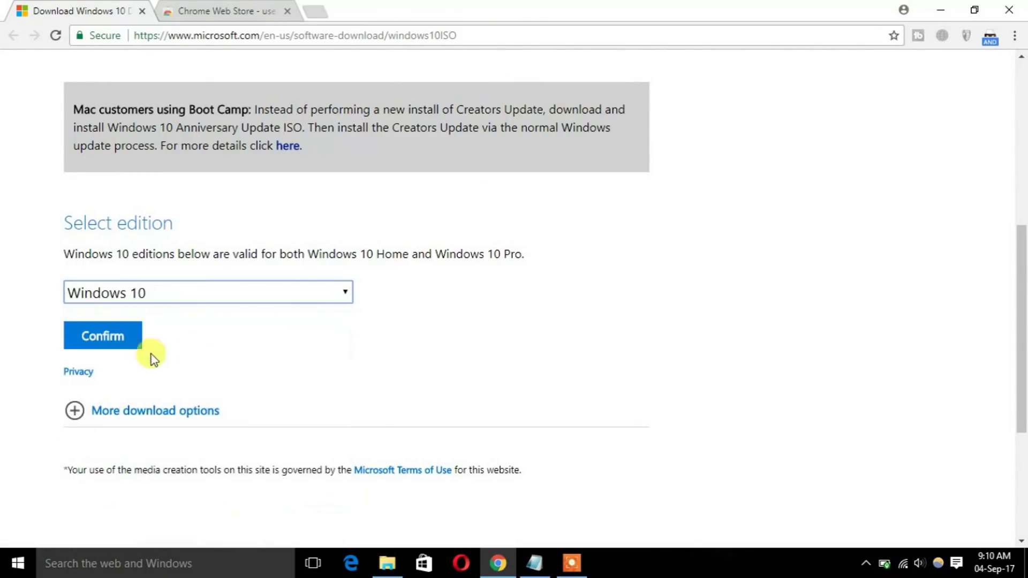
left_click(115, 342)
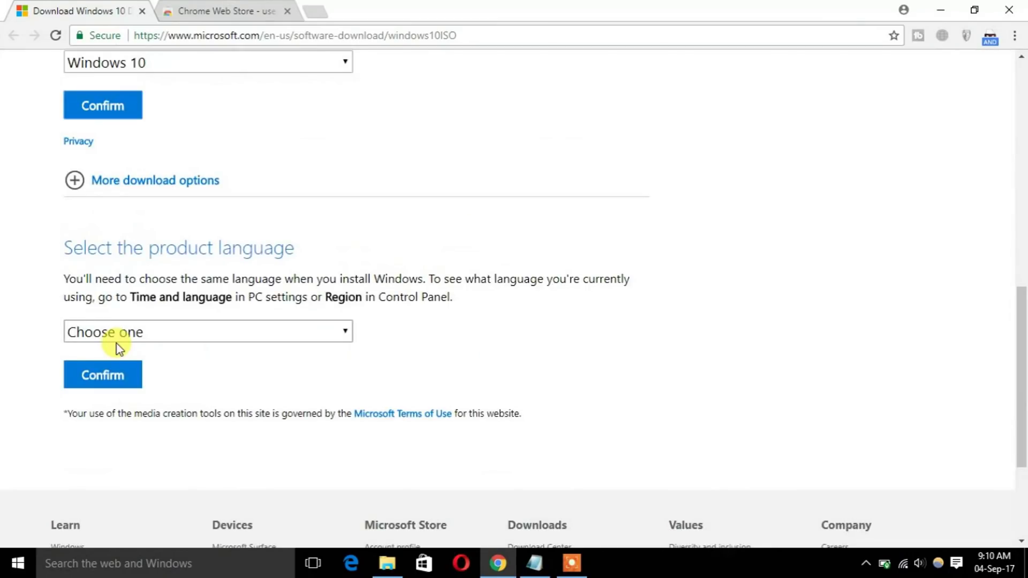
left_click(216, 335)
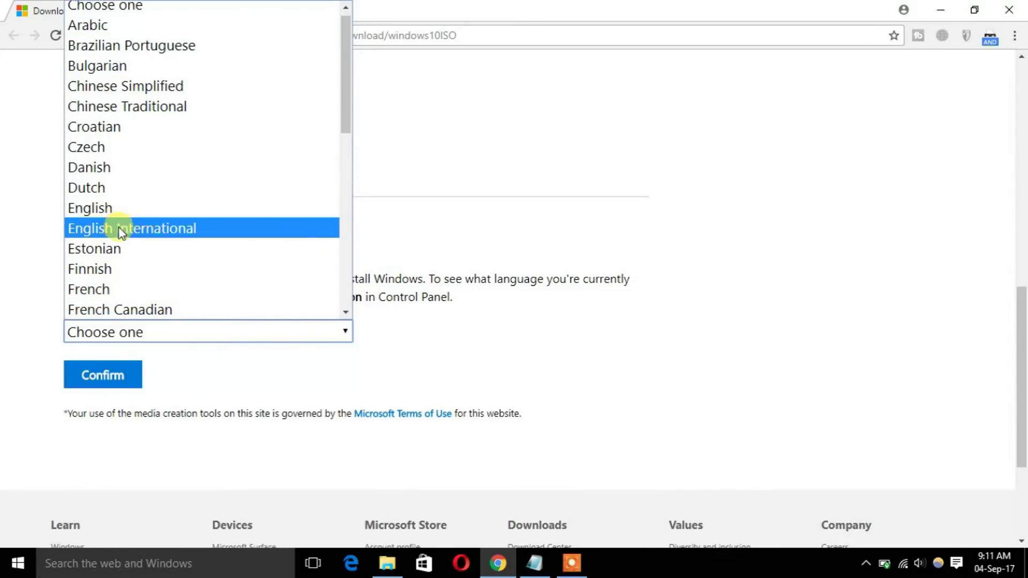
left_click(176, 231)
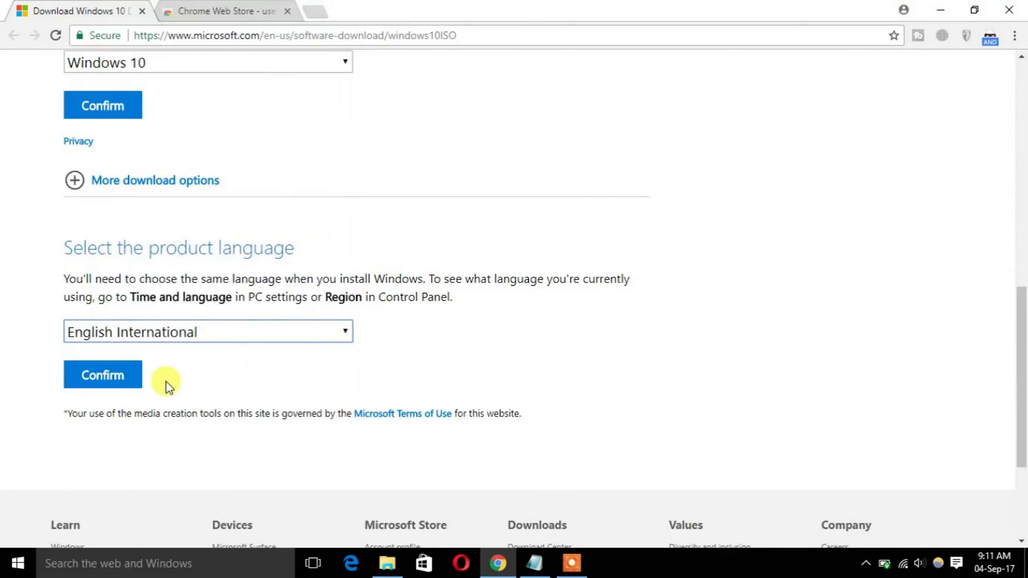
left_click(104, 375)
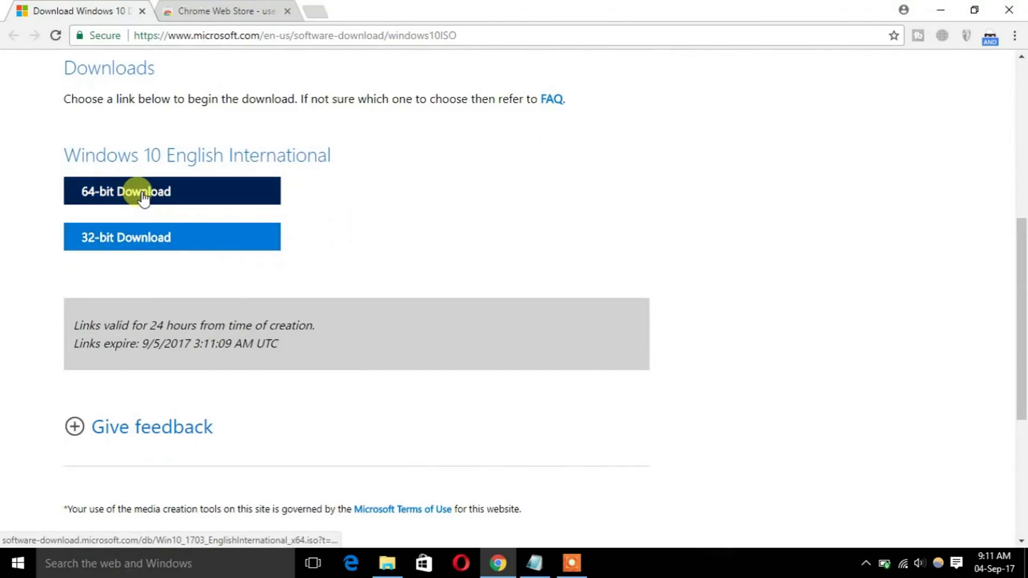
Start the 64-bit Windows 10 ISO download, pause it, and minimize Chrome.
left_click_drag(1021, 303, 1022, 284)
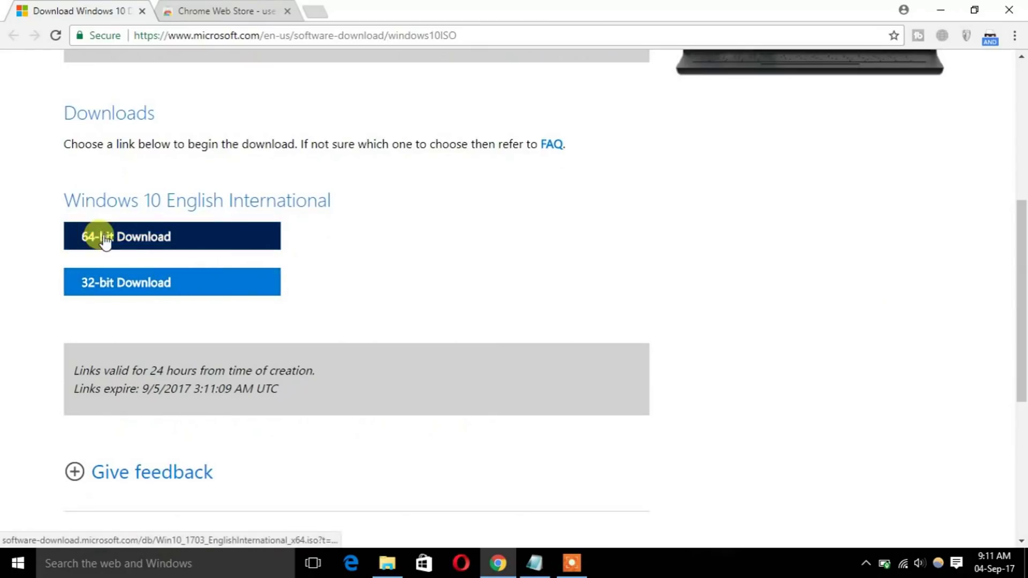
left_click(216, 248)
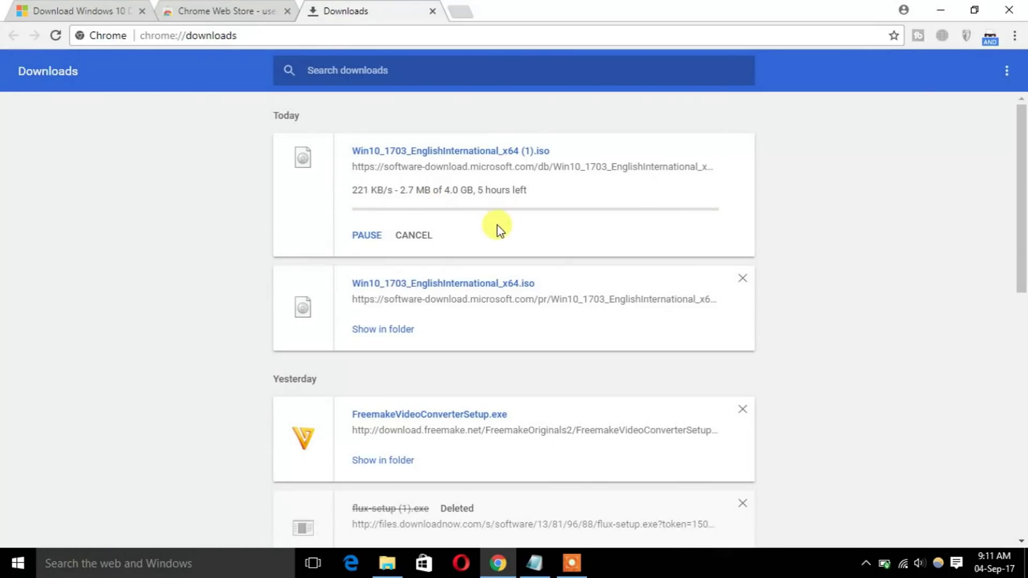
left_click(367, 236)
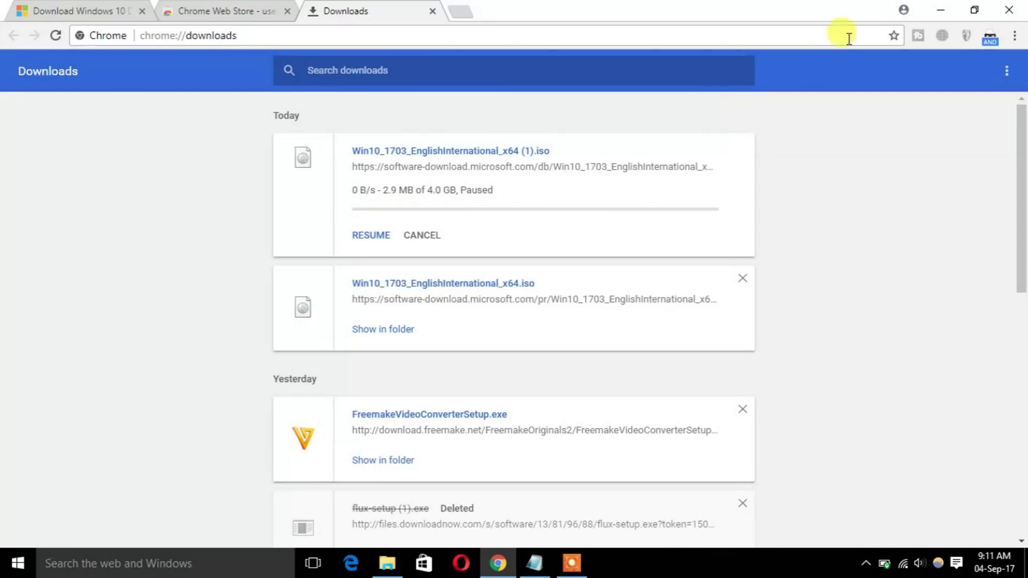
left_click(940, 9)
Mount the Windows 10 ISO from drive D:, launch setup, and skip updates for now.
double_click(24, 100)
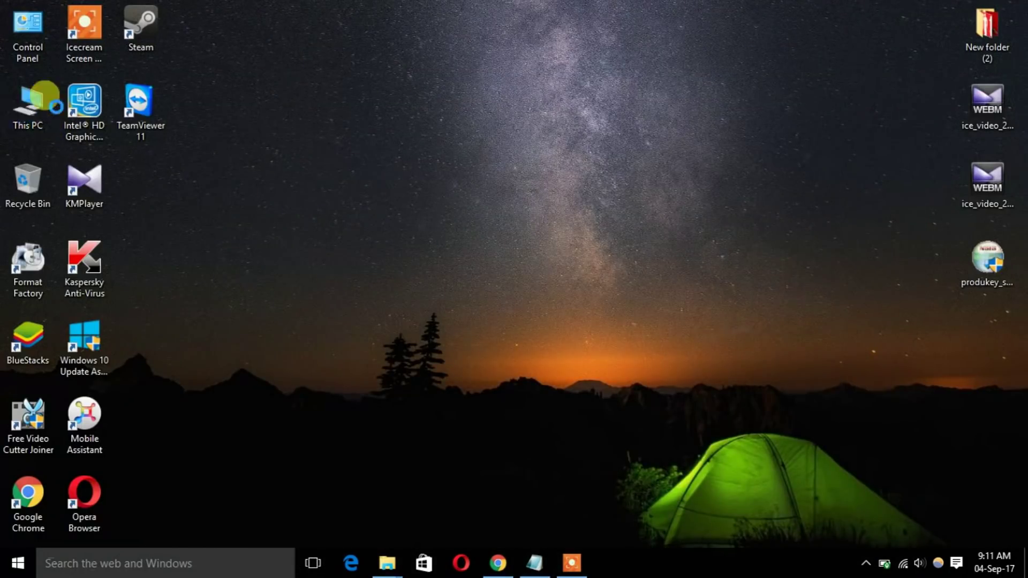
double_click(407, 146)
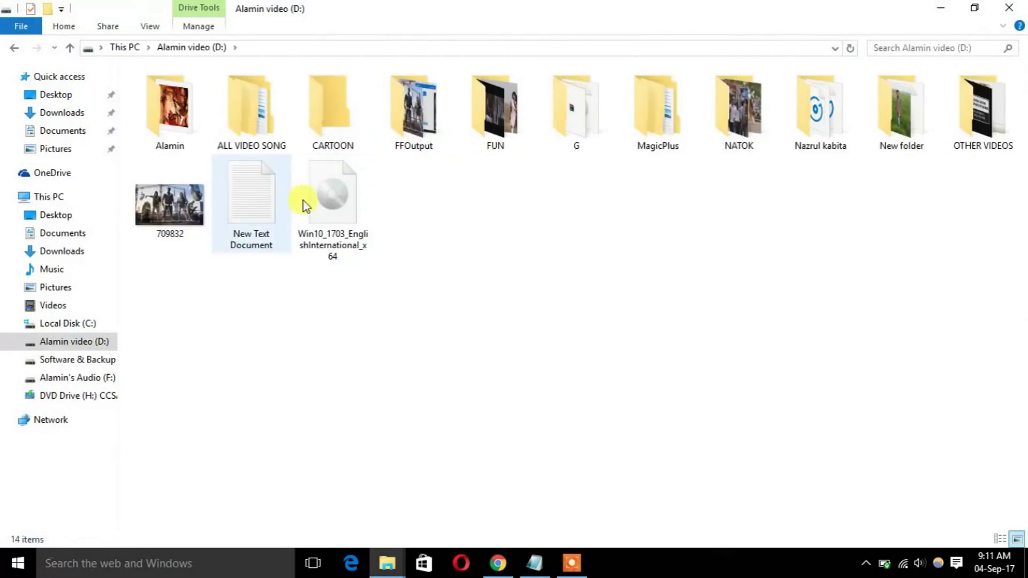
double_click(345, 230)
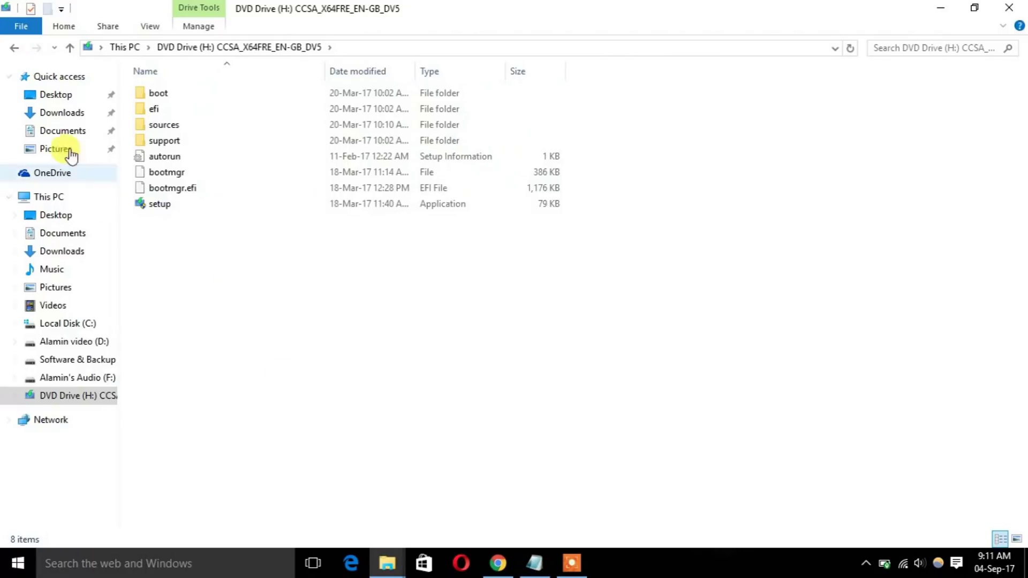
left_click(14, 49)
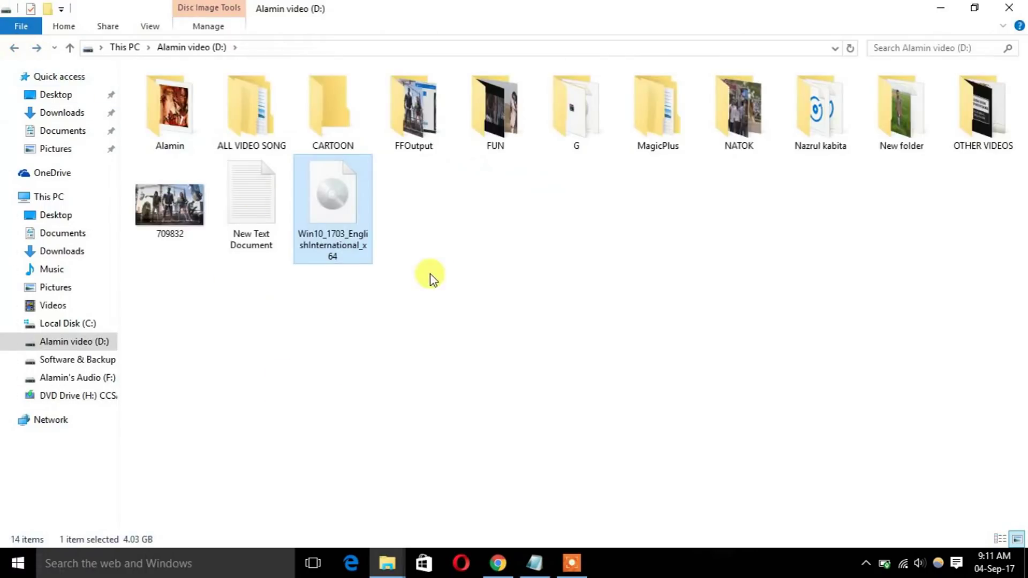
double_click(313, 219)
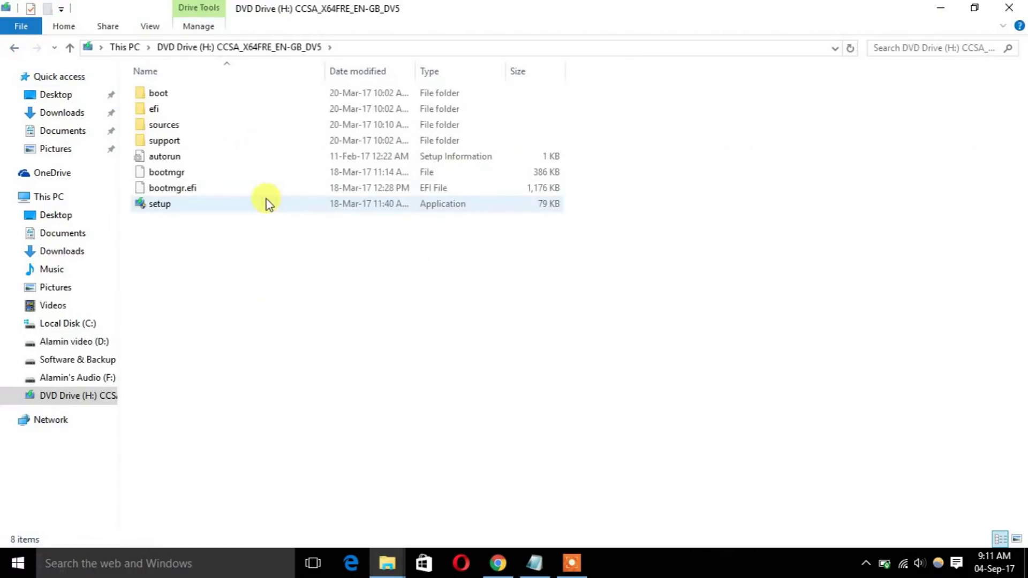
double_click(253, 207)
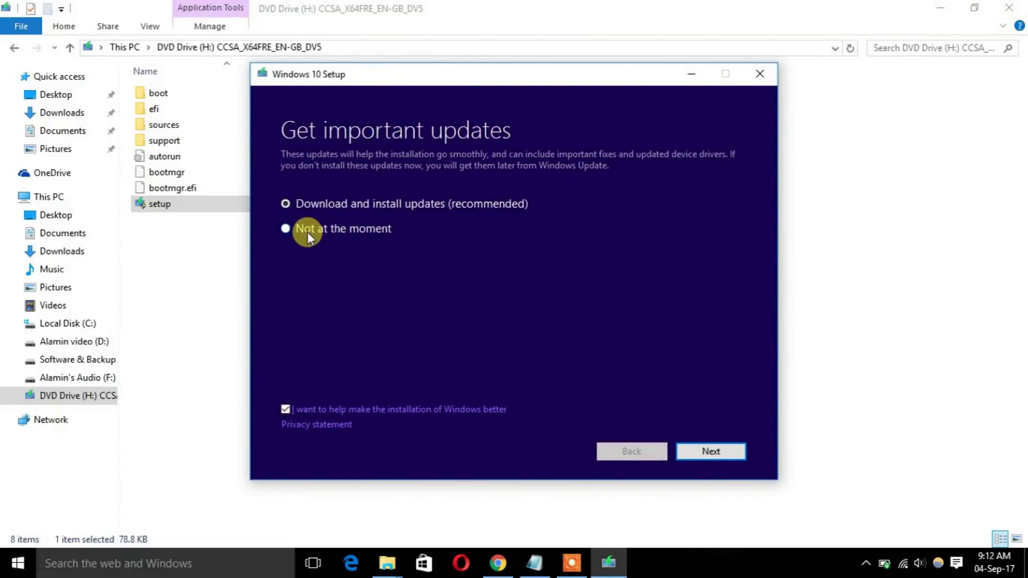
left_click(310, 232)
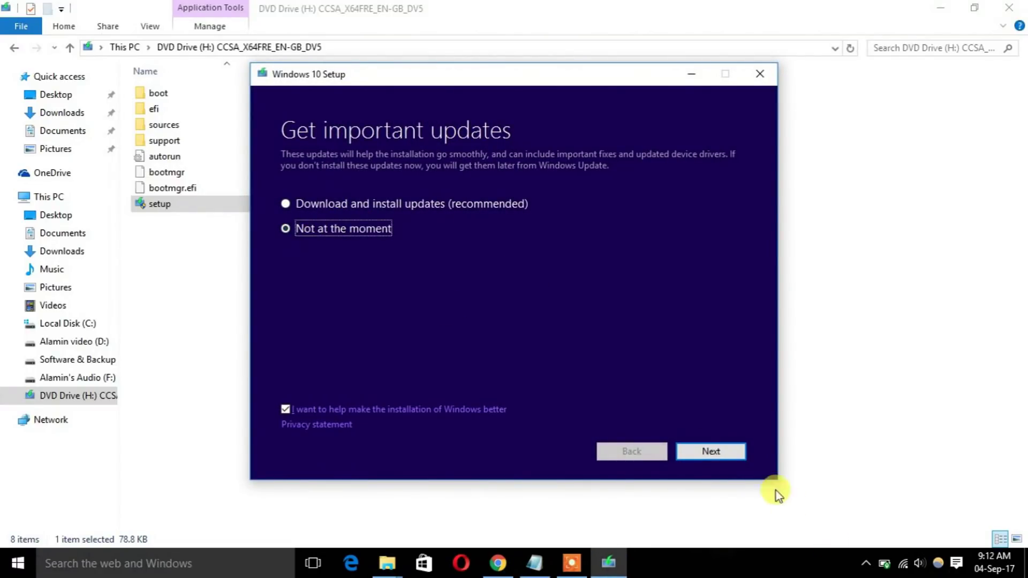
Continue past the Get important updates page to the Product key screen.
left_click(720, 454)
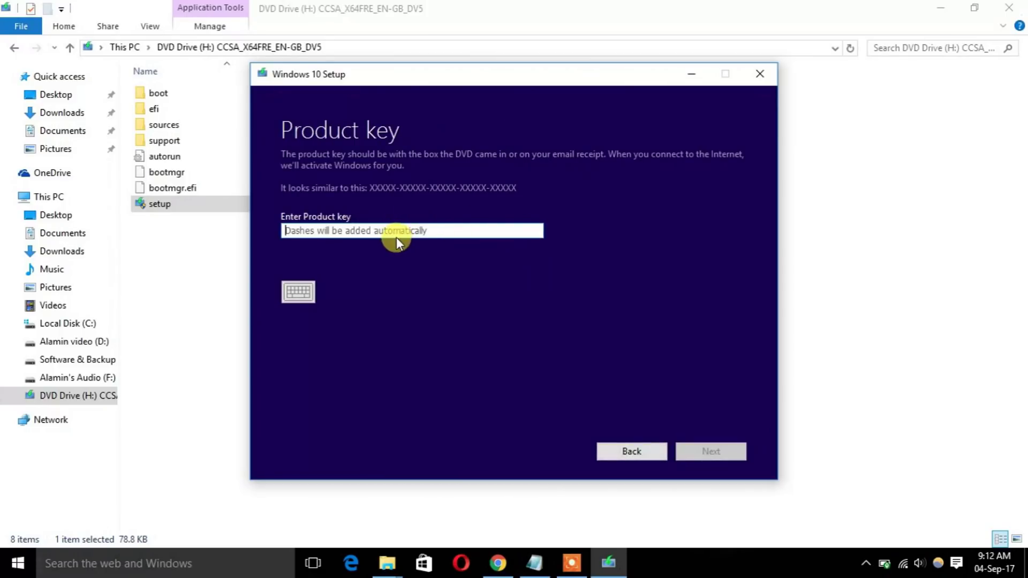
Copy the product key line from New Text Document in Notepad.
left_click(15, 47)
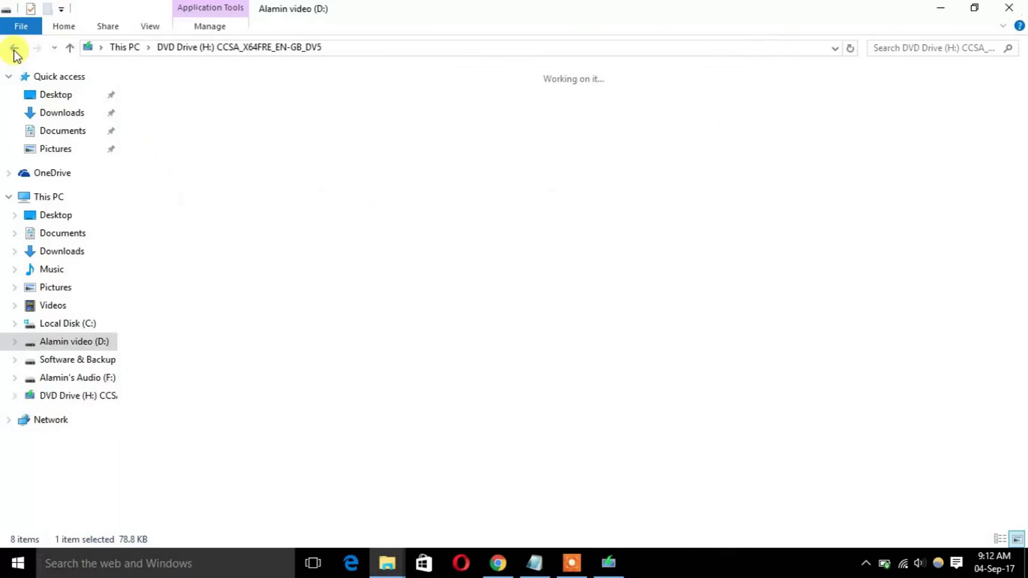
left_click(236, 219)
double_click(236, 219)
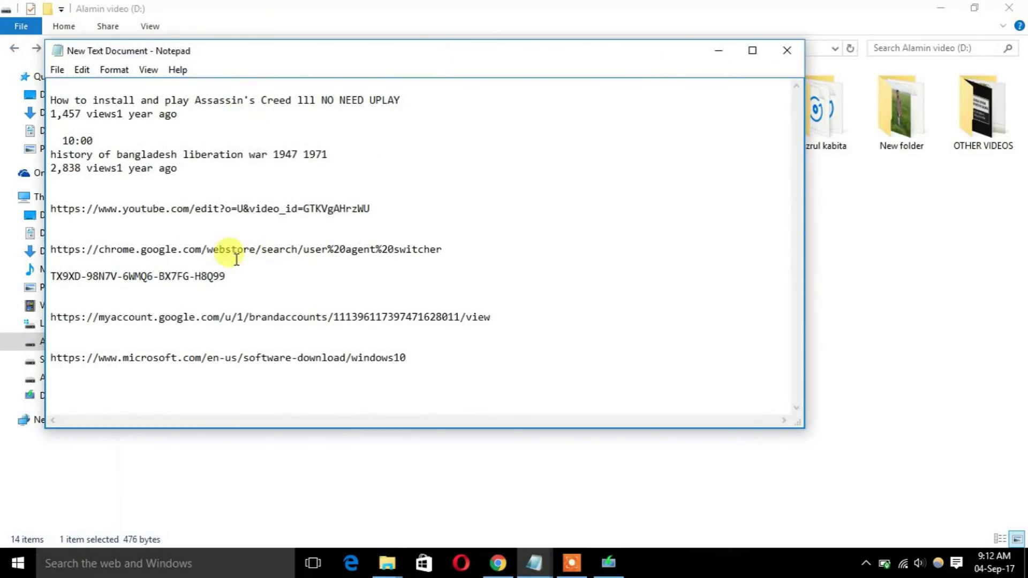
left_click_drag(227, 278, 51, 277)
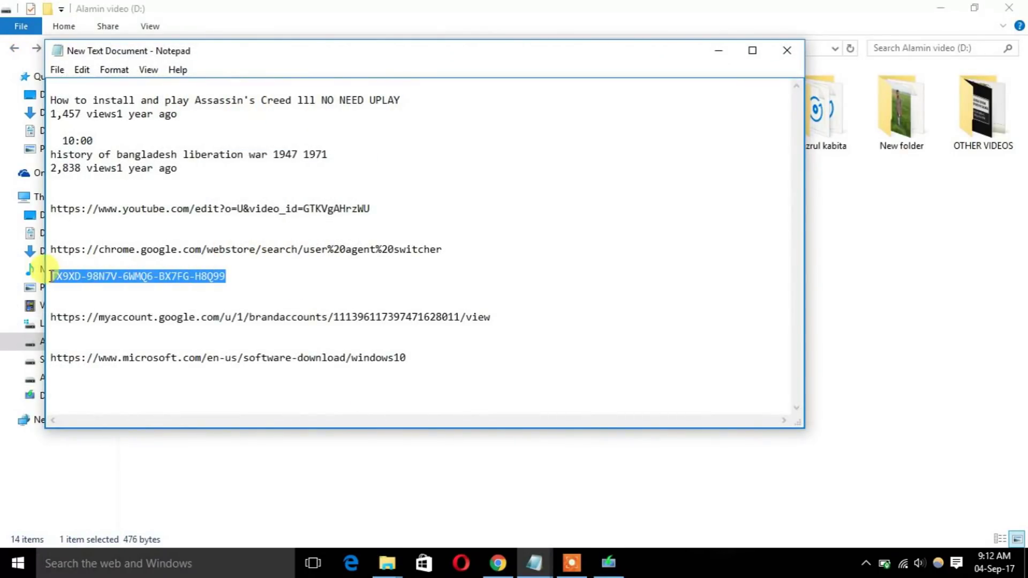
right_click(84, 275)
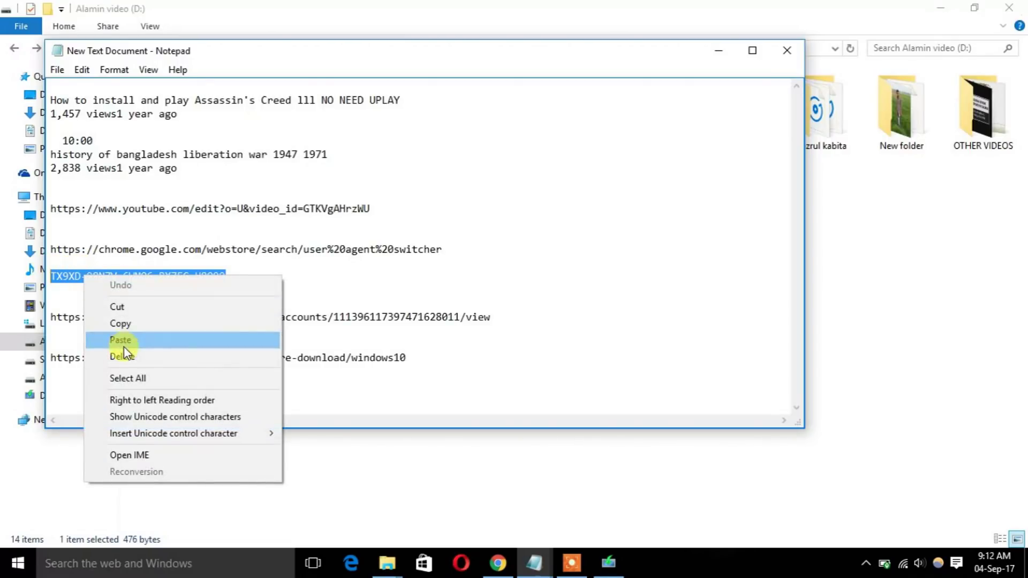
left_click(137, 330)
Paste the product key into Windows 10 Setup's key field.
left_click(609, 562)
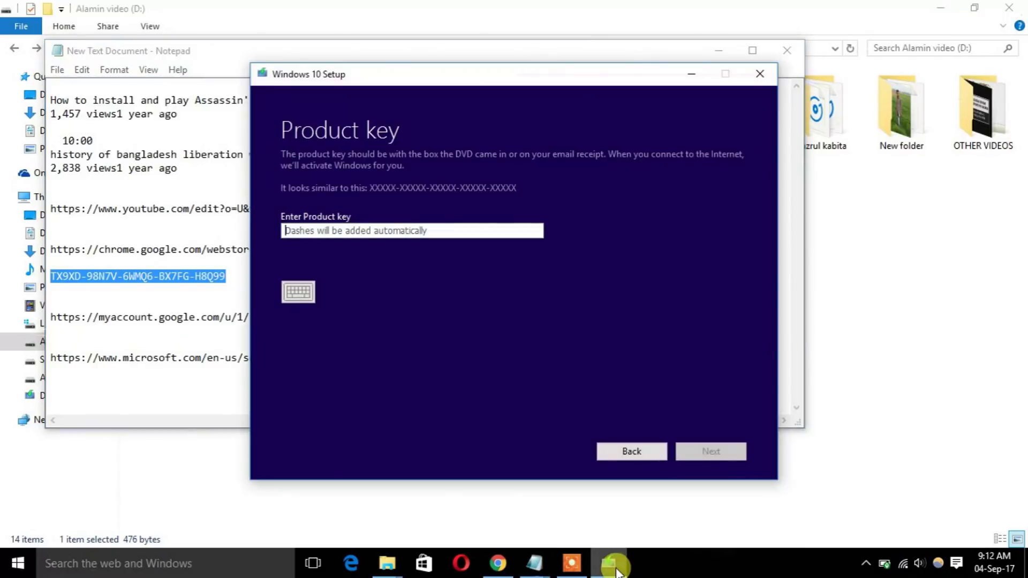
right_click(454, 233)
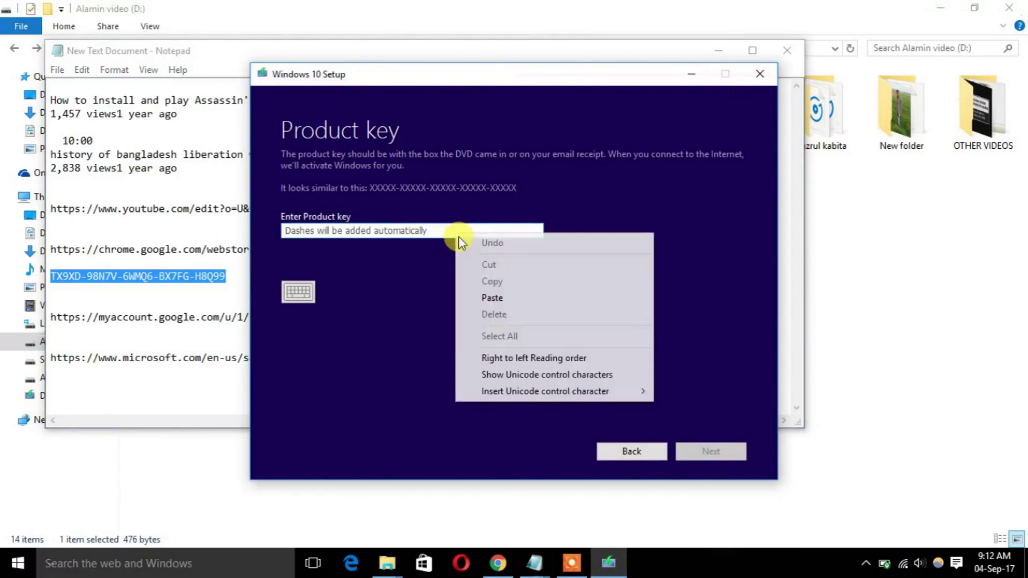
left_click(480, 297)
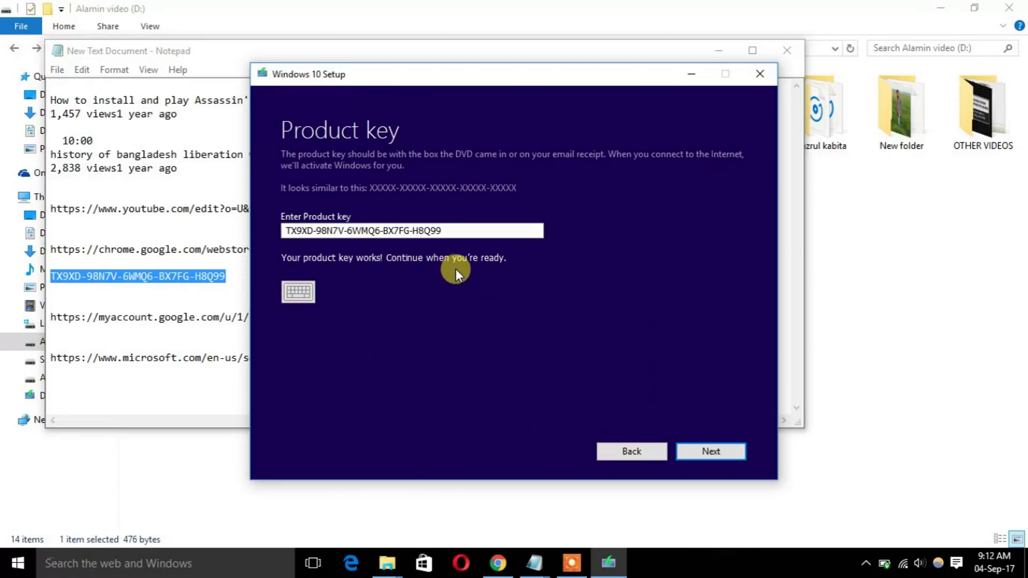
Advance to the licence terms and clear File Explorer and Notepad off the screen.
left_click(722, 458)
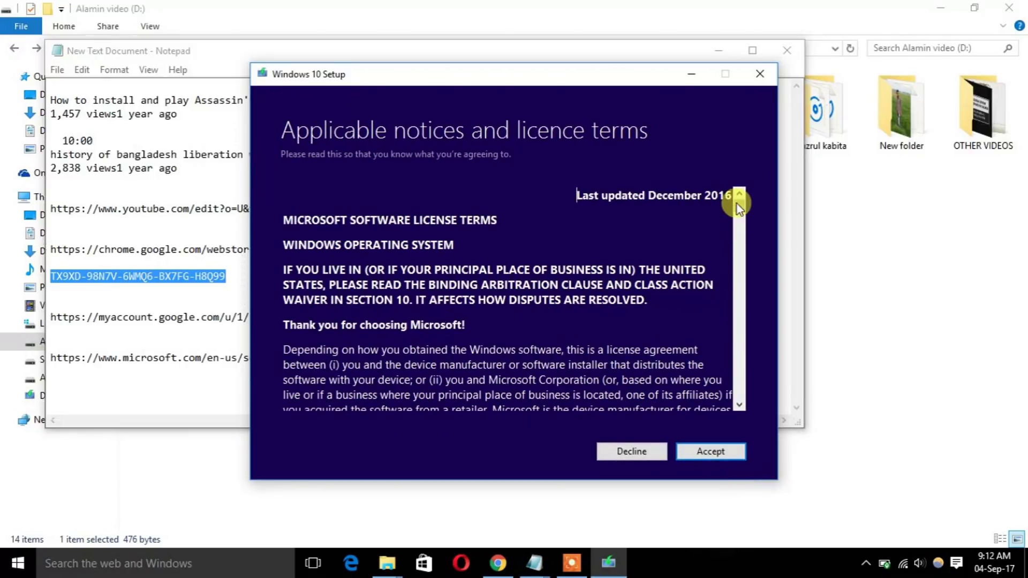
mouse_move(739, 203)
left_mouse_down()
mouse_move(736, 317)
mouse_move(741, 198)
left_mouse_up()
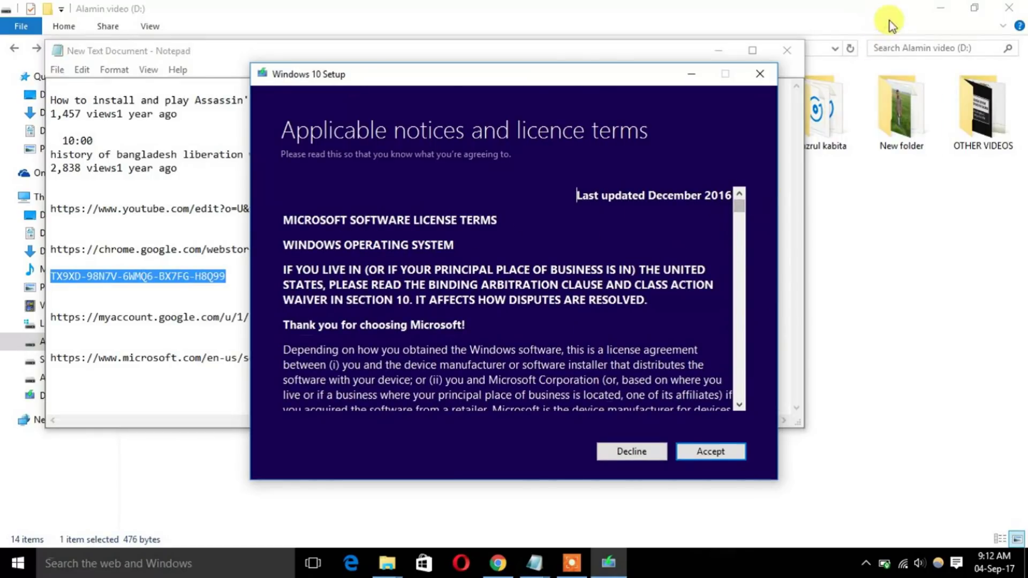
left_click(937, 8)
left_click(712, 48)
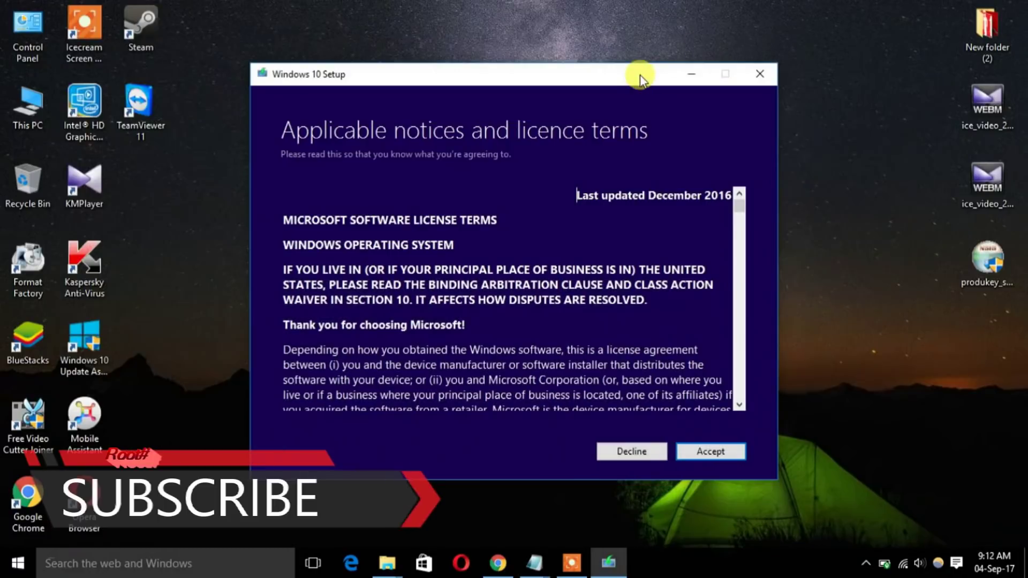
left_click_drag(627, 75, 662, 55)
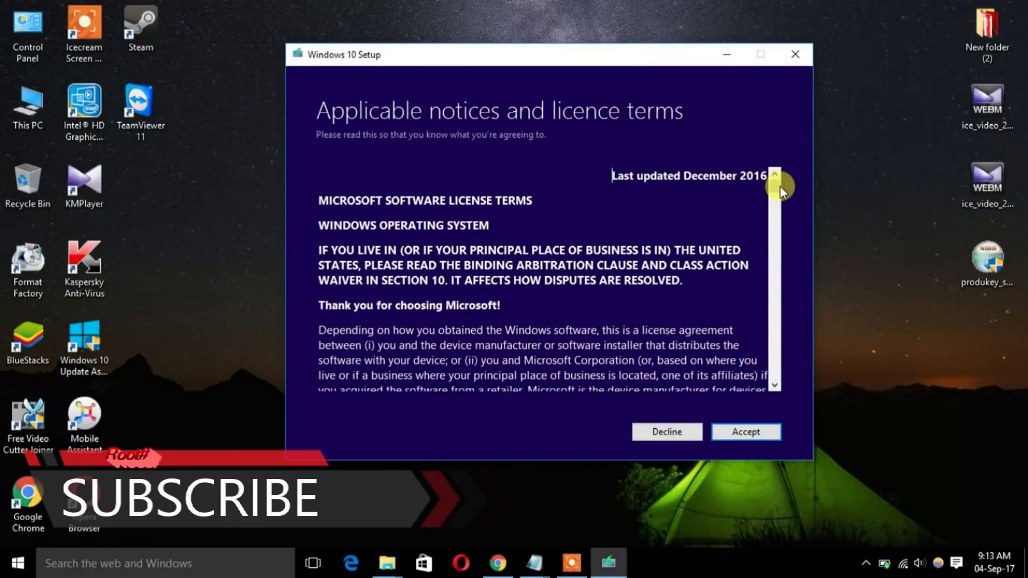
mouse_move(774, 181)
left_mouse_down()
mouse_move(775, 375)
mouse_move(780, 182)
left_mouse_up()
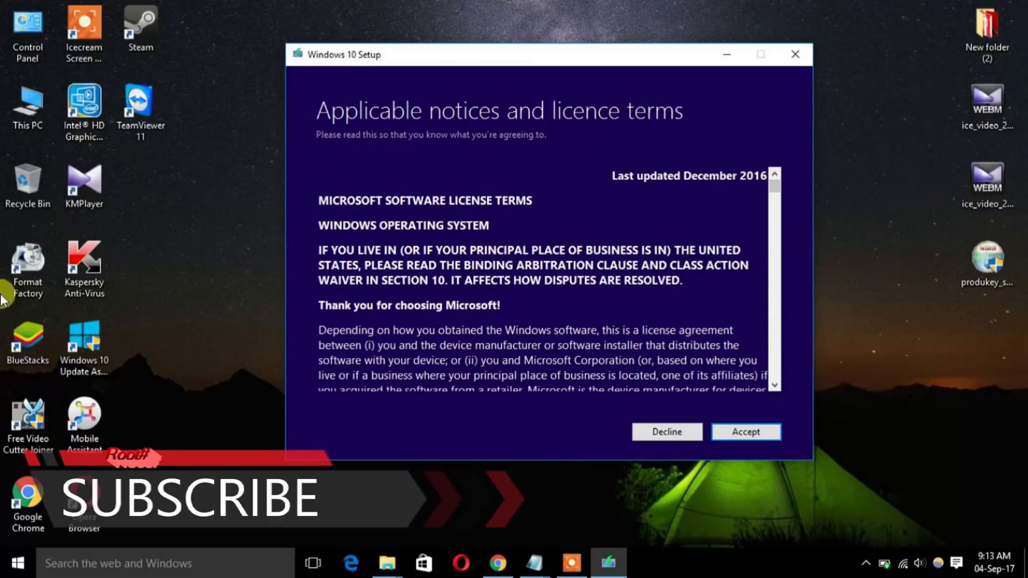
left_click(14, 88)
right_click(15, 88)
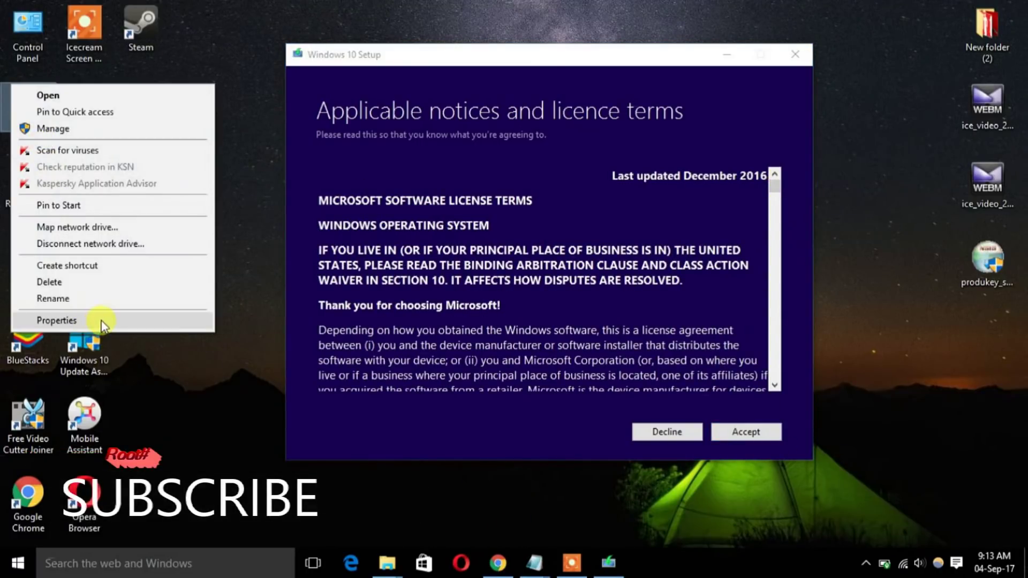
left_click(91, 325)
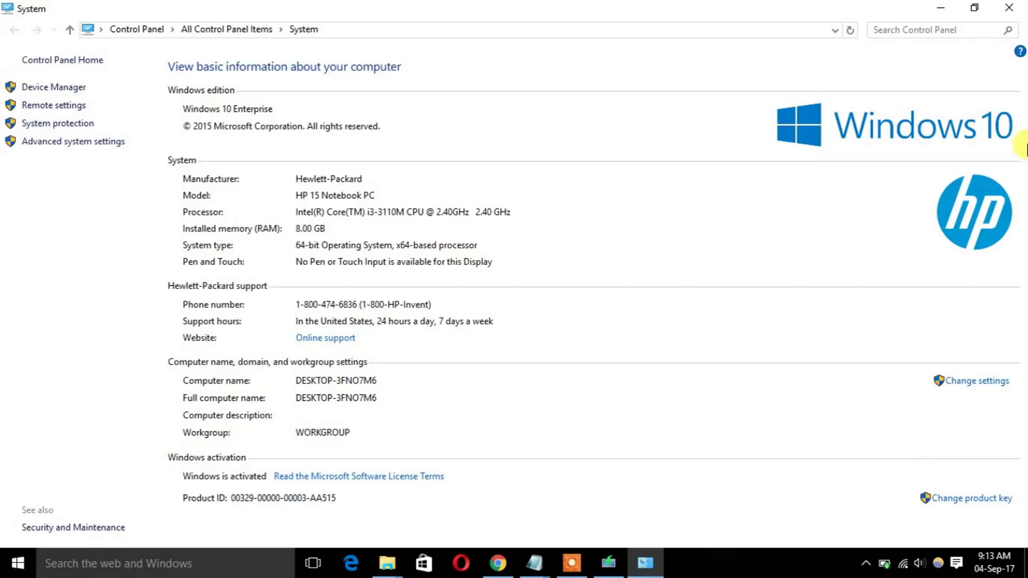
left_click(1023, 6)
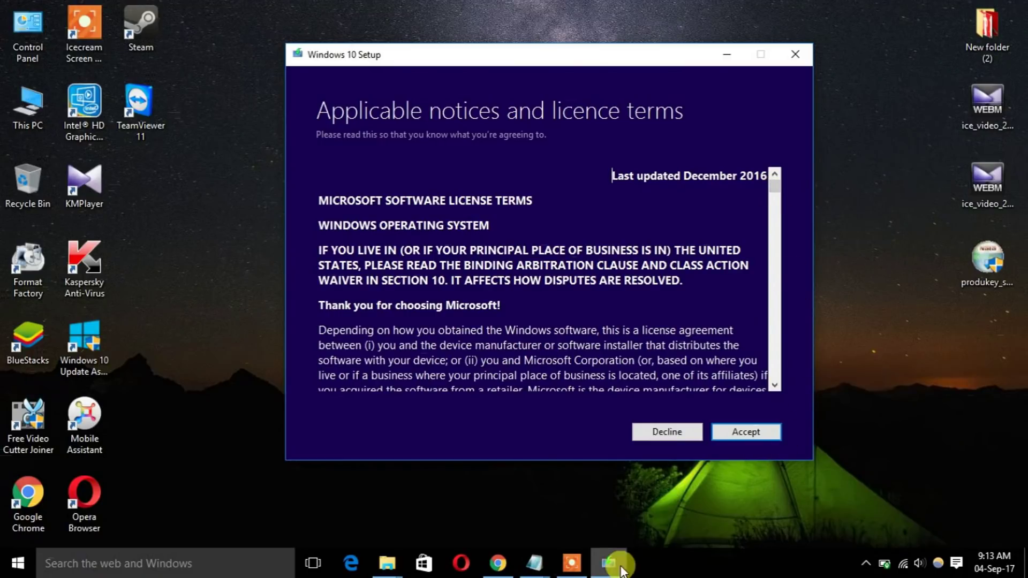
Accept the licence terms and let the upgrade finish to the new Windows 10 desktop.
left_click(571, 561)
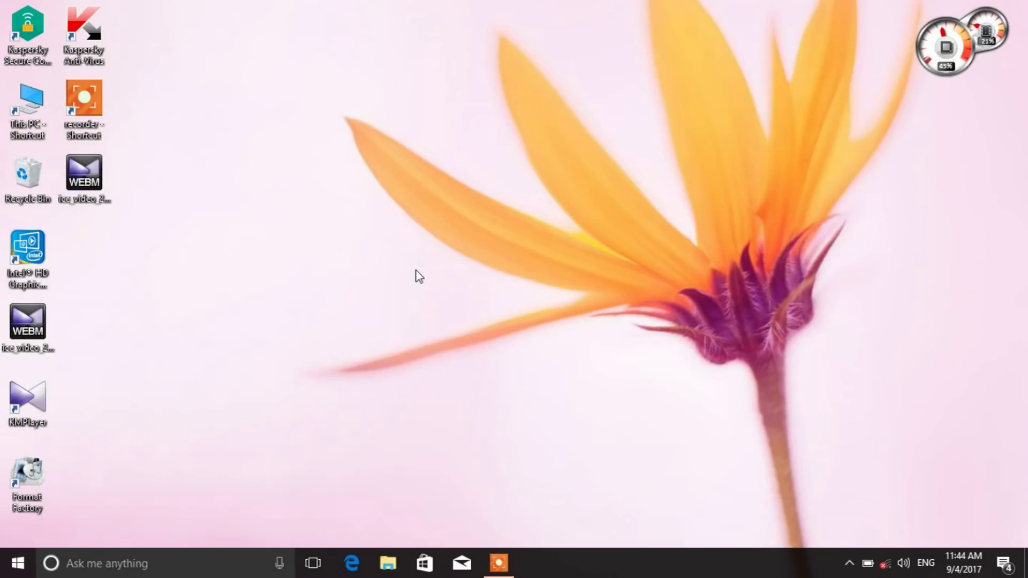
right_click(426, 179)
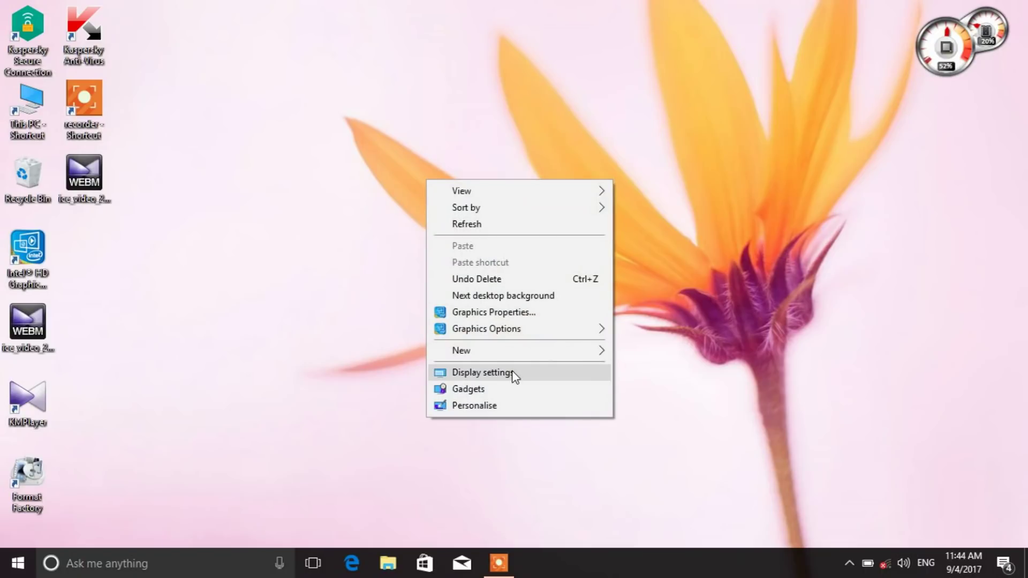
left_click(482, 372)
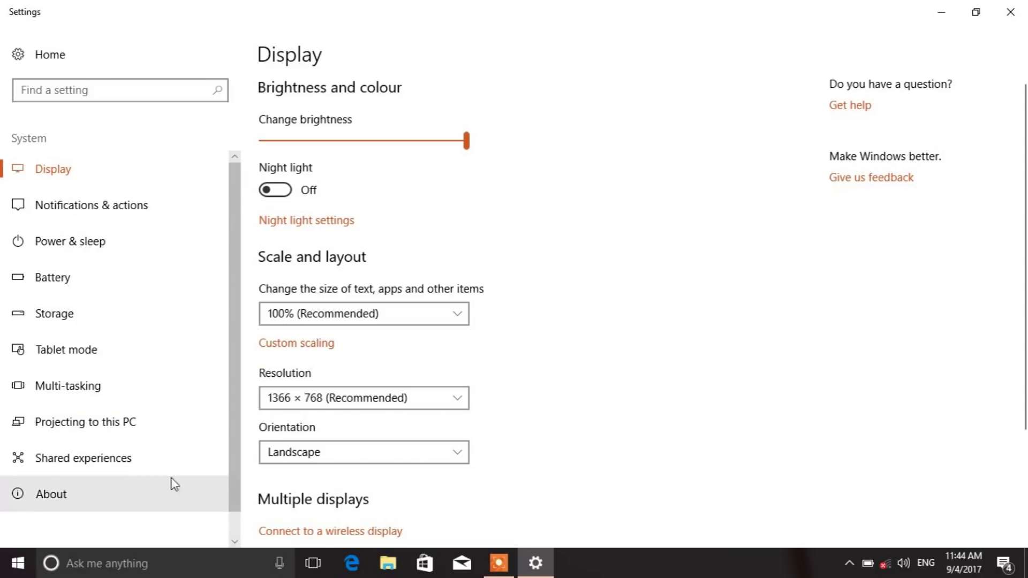
left_click(52, 500)
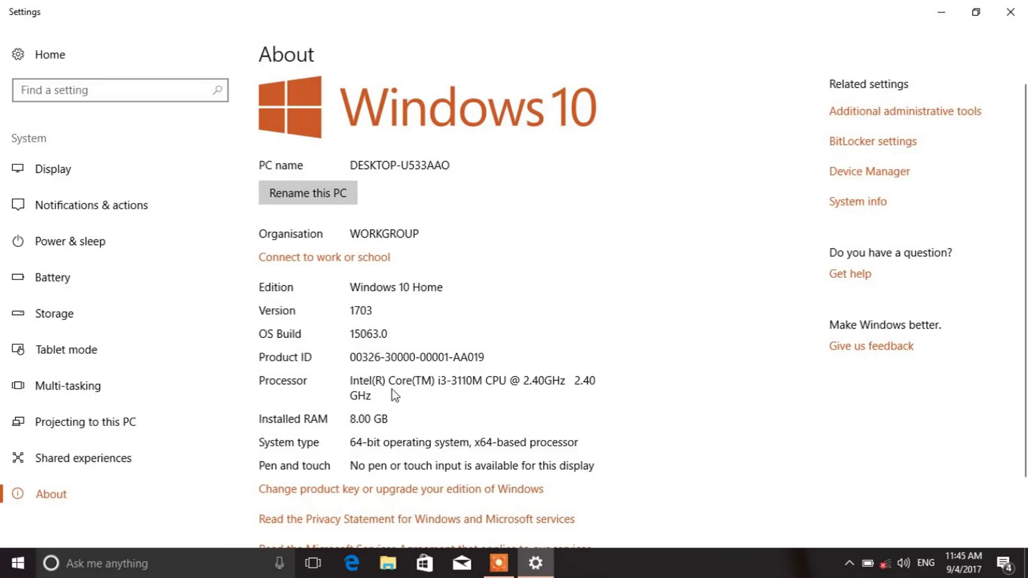
scroll(695, 332, "down", 3)
scroll(749, 252, "up", 3)
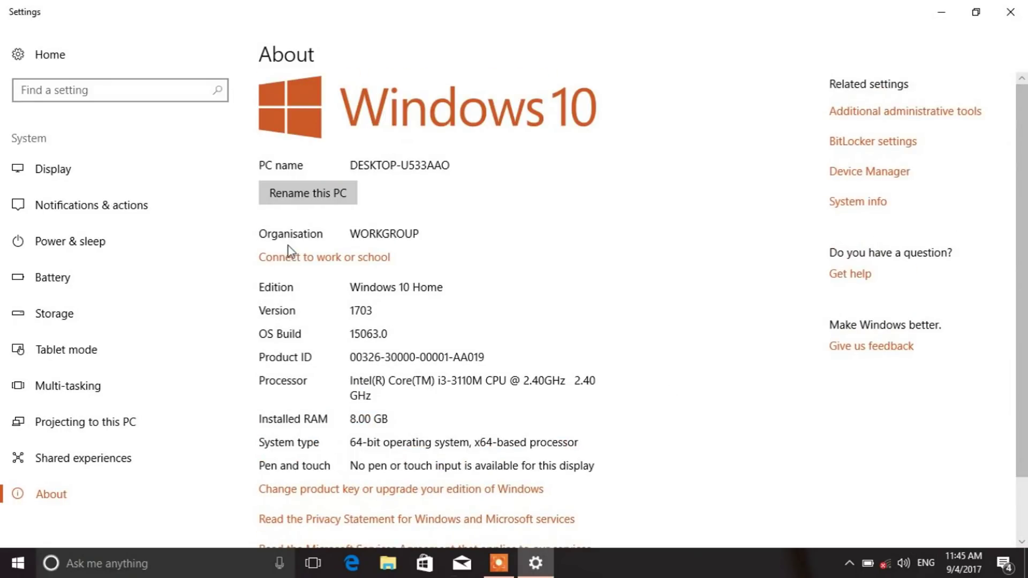
scroll(1022, 268, "down", 2)
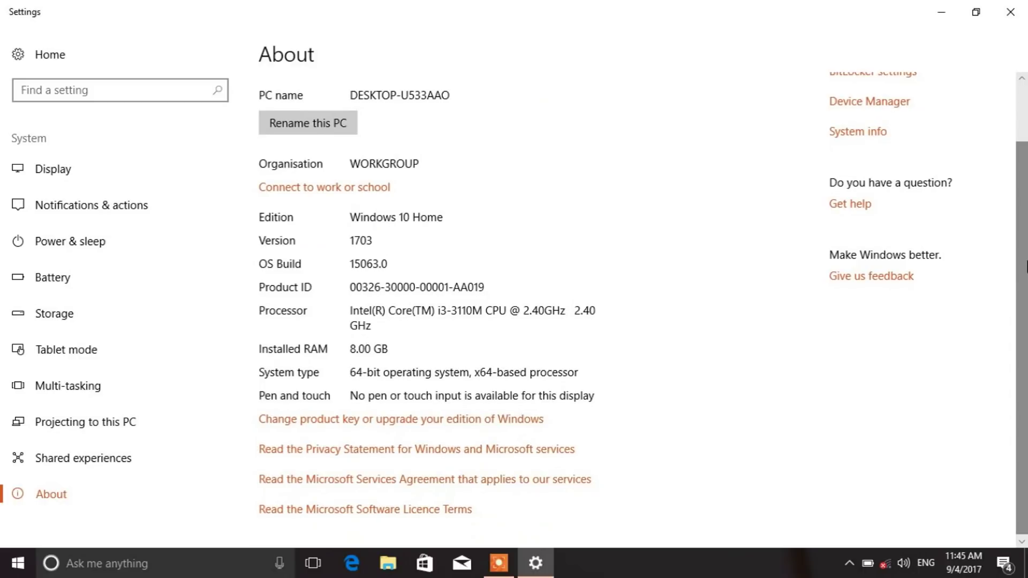
scroll(1017, 335, "up", 2)
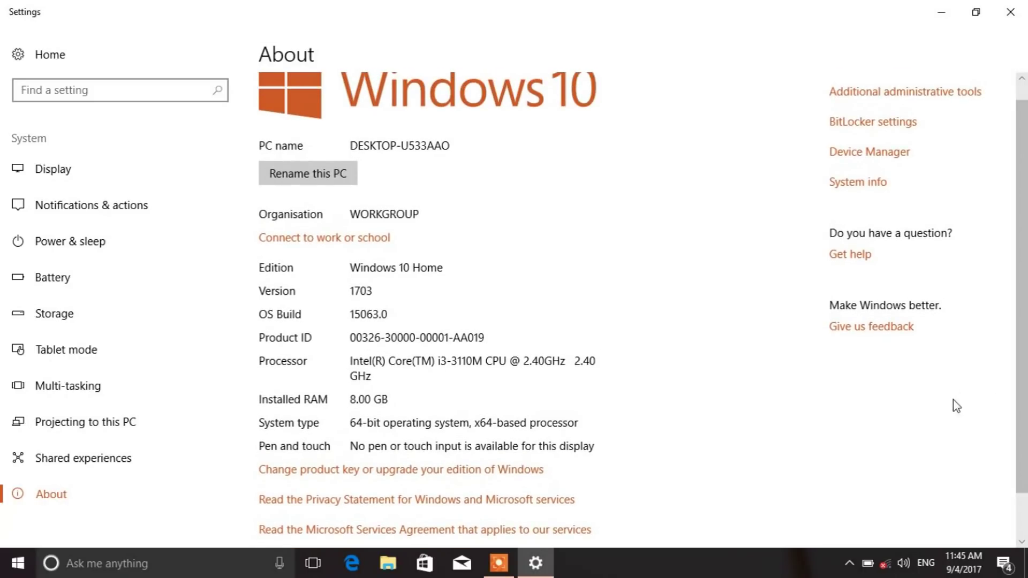
scroll(956, 406, "down", 2)
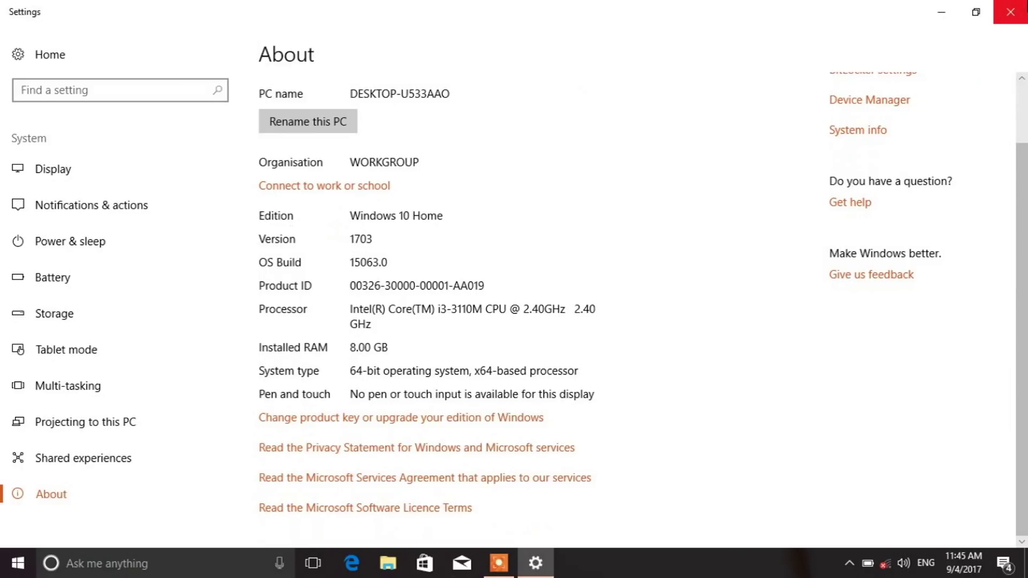
left_click(1010, 12)
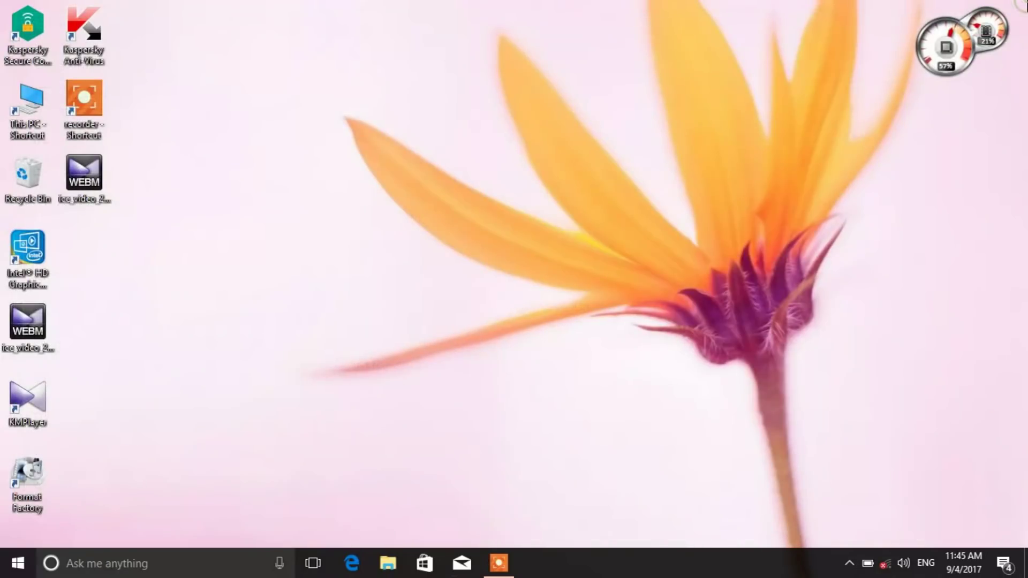